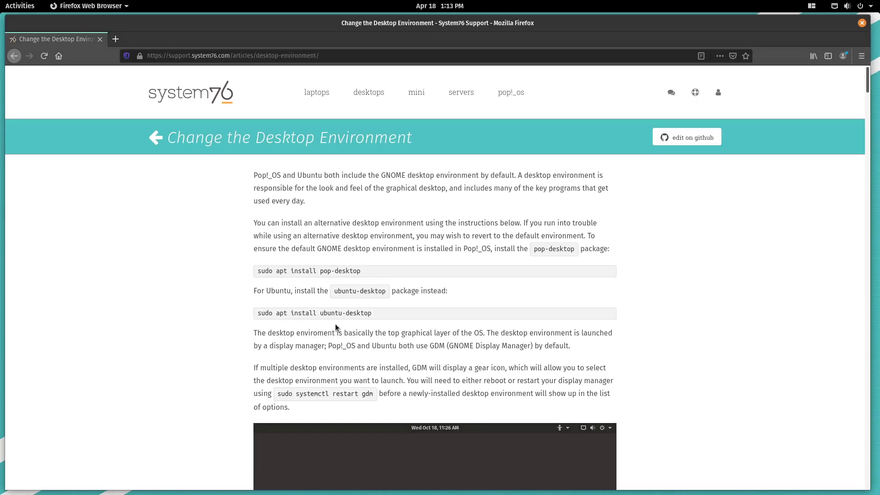
# Scroll the support article down to the MATE section and its install command
pyautogui.scroll(-3, 497, 333)
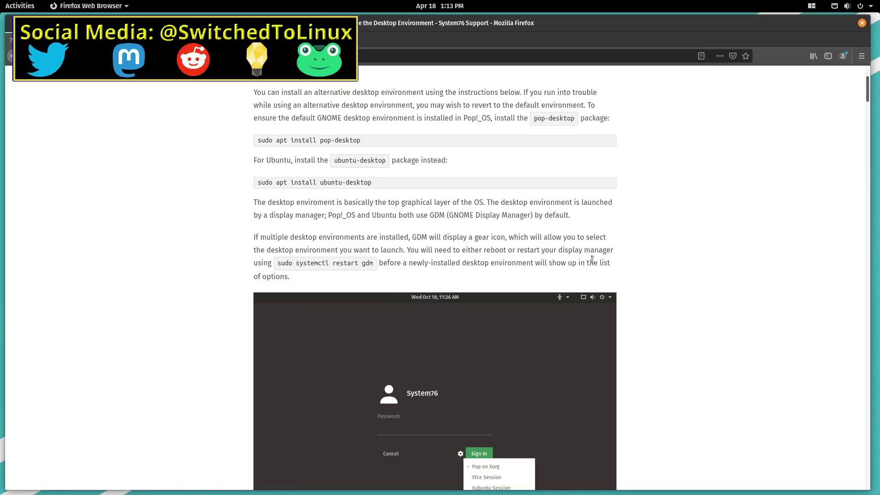
pyautogui.scroll(-4, 489, 272)
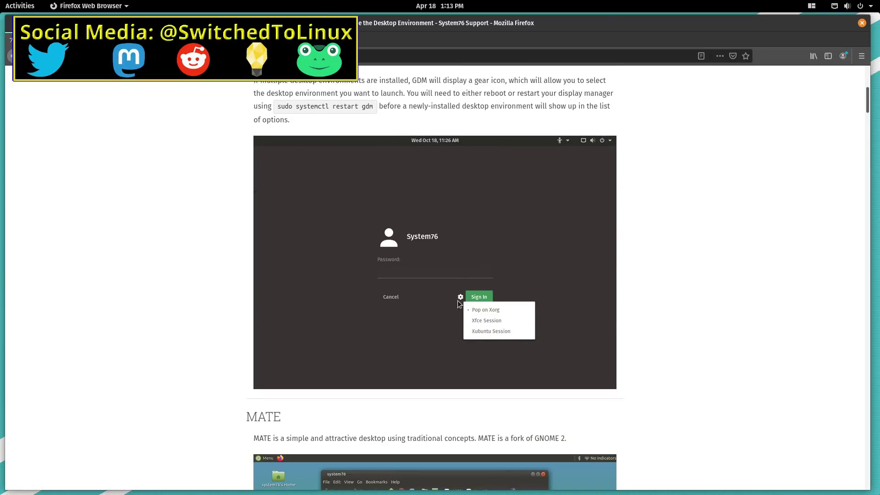
pyautogui.scroll(1, 476, 293)
pyautogui.scroll(2, 476, 295)
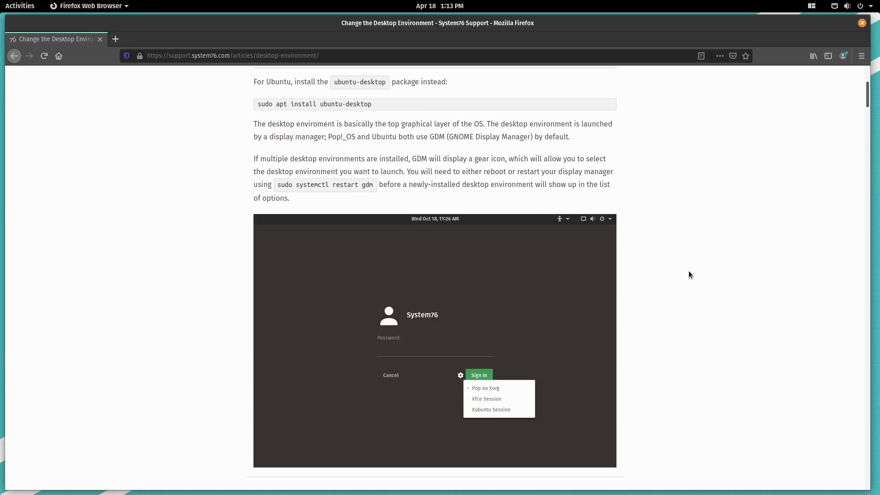
pyautogui.scroll(-8, 635, 257)
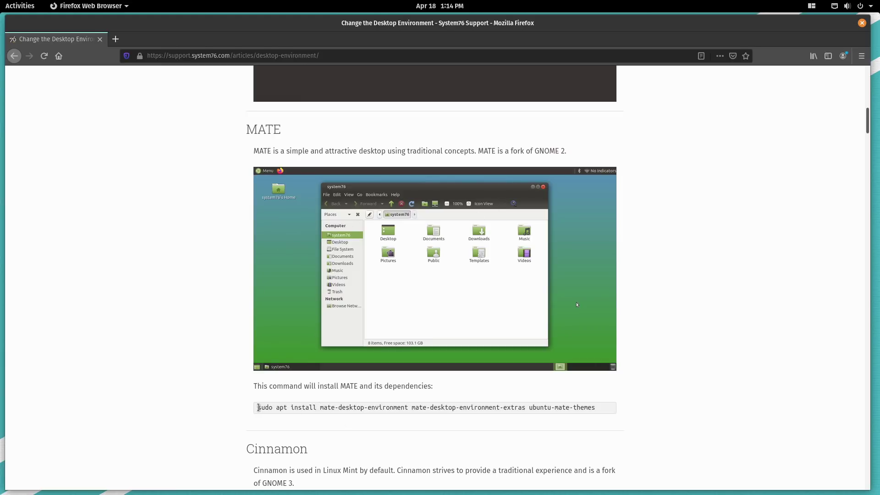
pyautogui.moveTo(258, 408); pyautogui.dragTo(408, 407)
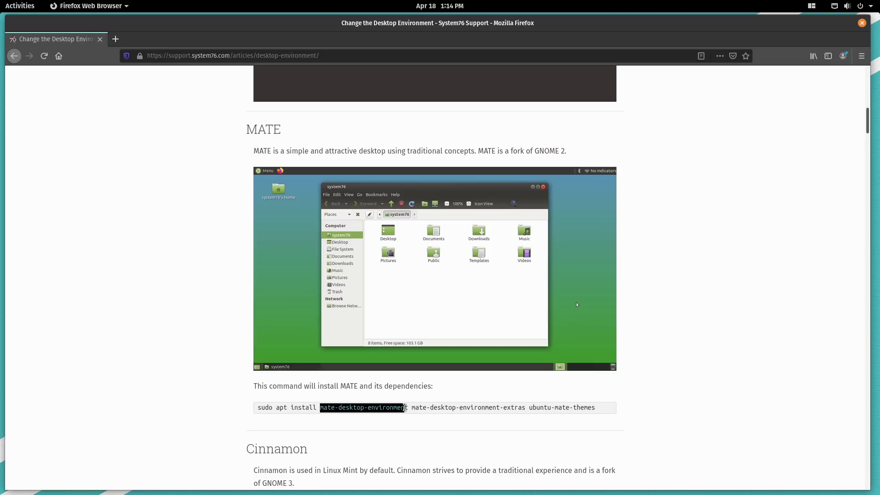
pyautogui.click(415, 408)
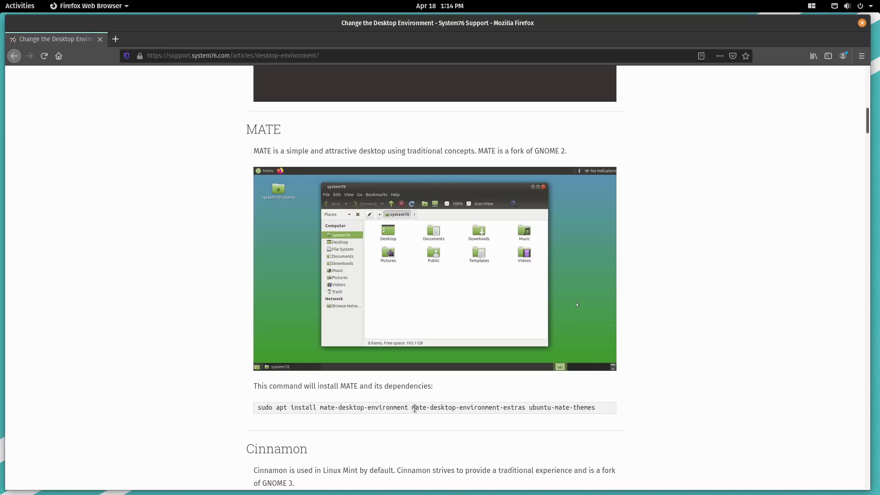
pyautogui.moveTo(415, 408); pyautogui.dragTo(615, 410)
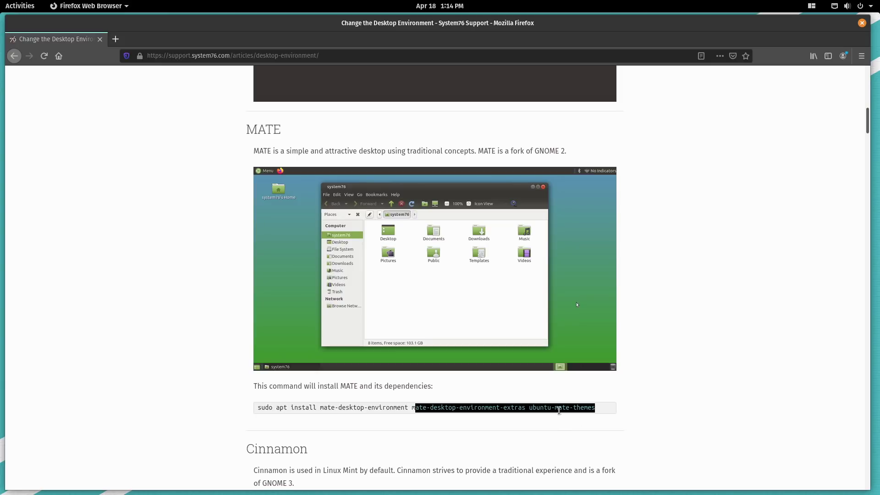
pyautogui.click(559, 411)
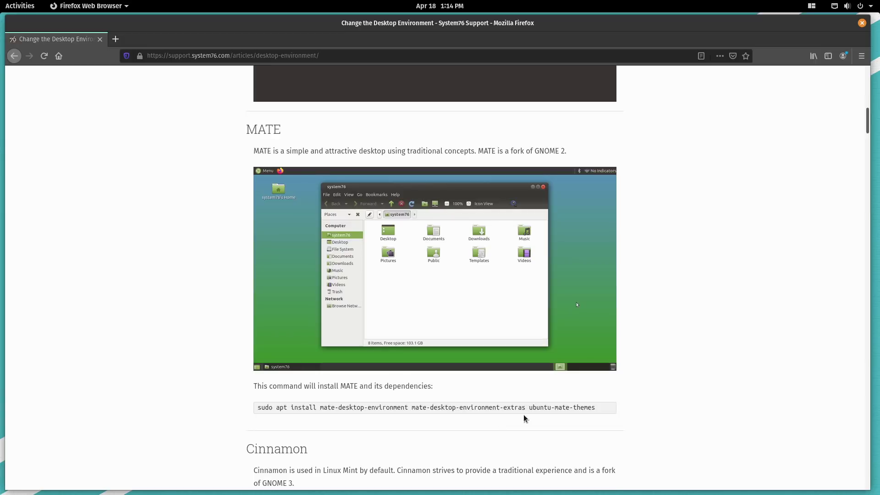
pyautogui.scroll(-6, 488, 425)
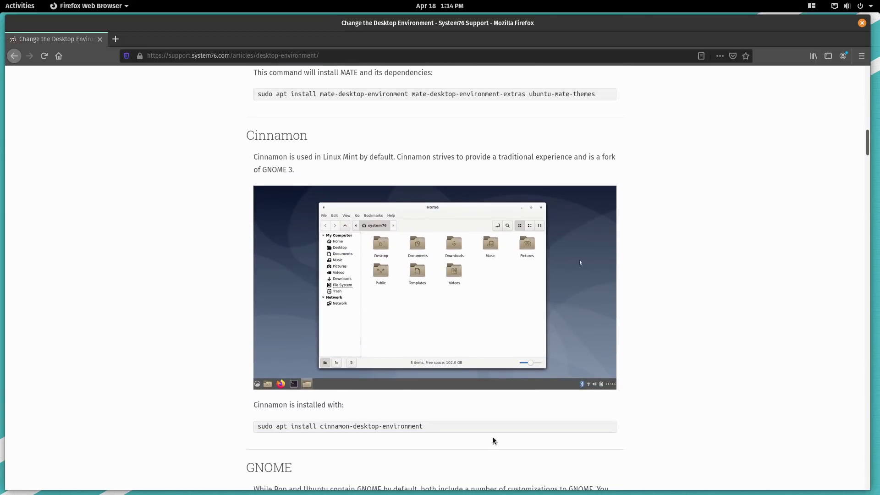
# Scroll past the Cinnamon, GNOME, KDE Plasma and UKUI sections to the XFCE install command
pyautogui.scroll(-1, 491, 442)
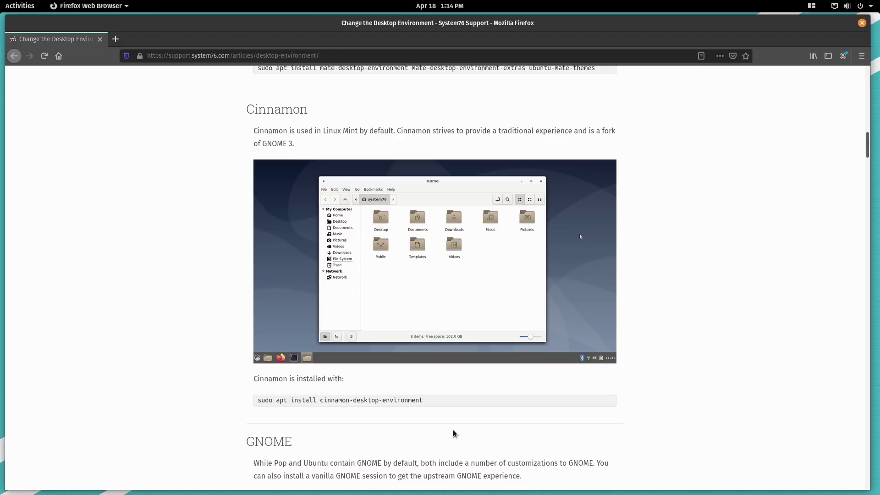
pyautogui.scroll(-7, 454, 436)
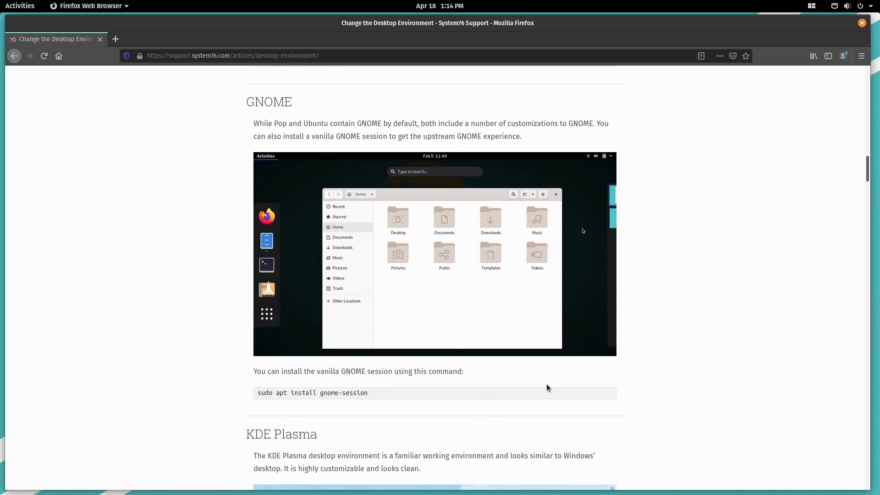
pyautogui.scroll(-4, 490, 367)
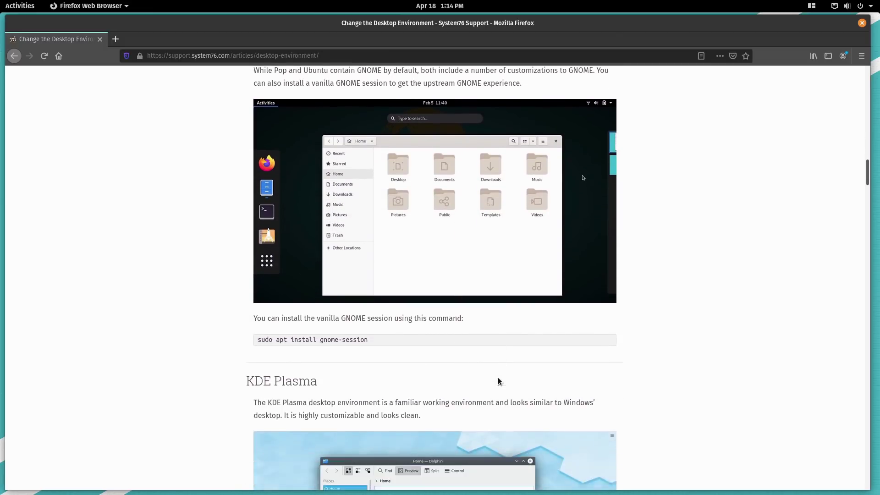
pyautogui.scroll(-3, 499, 312)
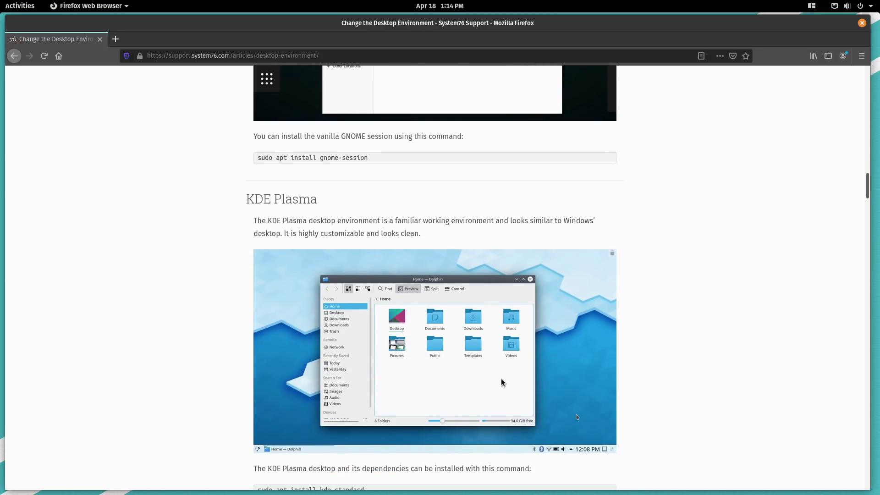
pyautogui.scroll(-5, 493, 314)
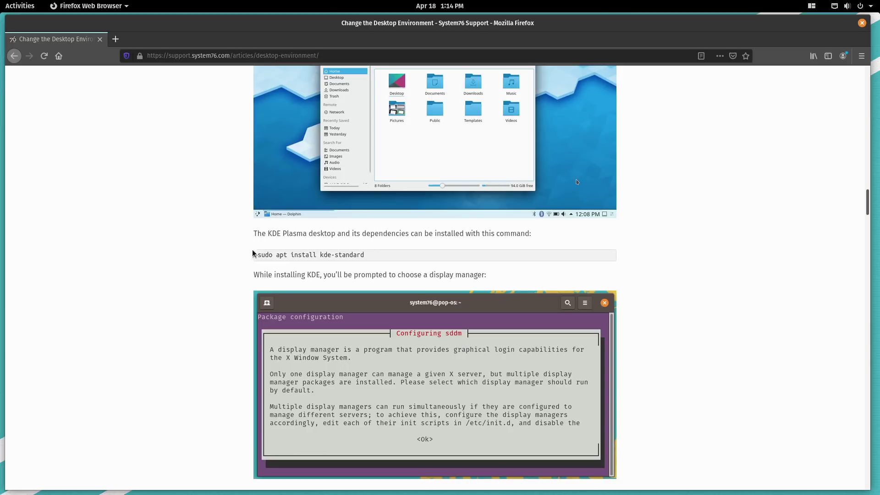
pyautogui.scroll(-1, 492, 278)
pyautogui.scroll(-3, 492, 278)
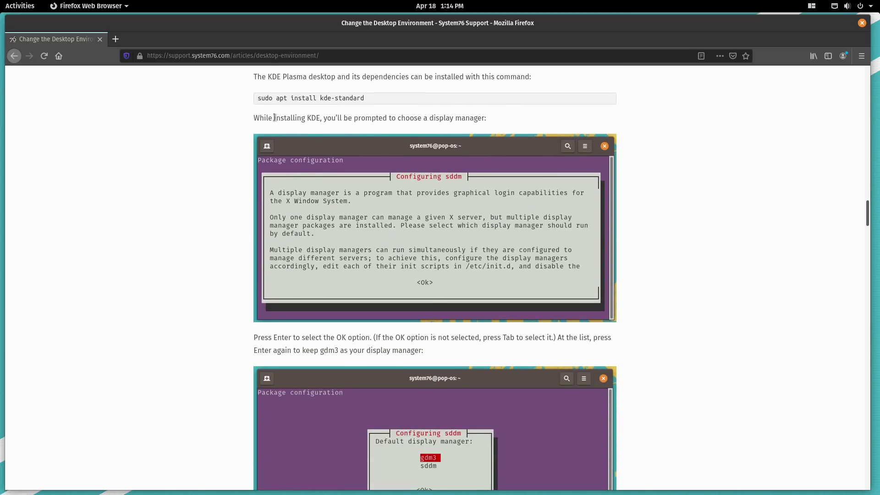
pyautogui.scroll(-4, 443, 218)
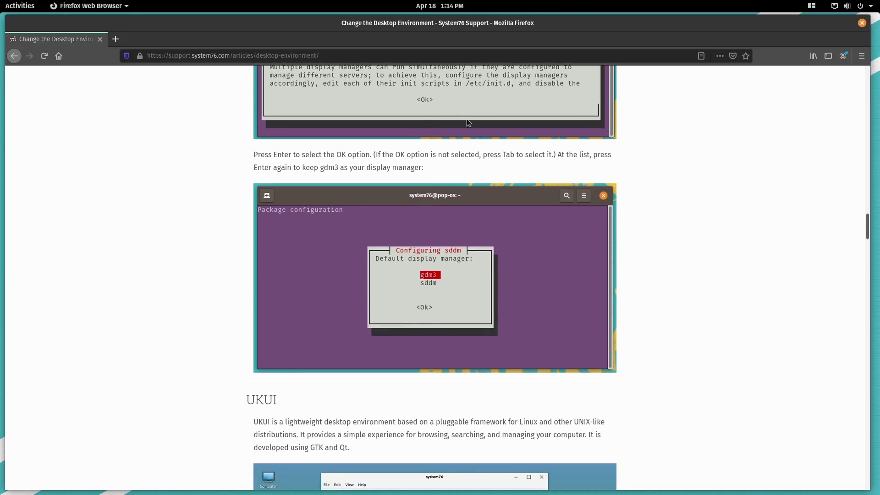
pyautogui.scroll(-7, 451, 362)
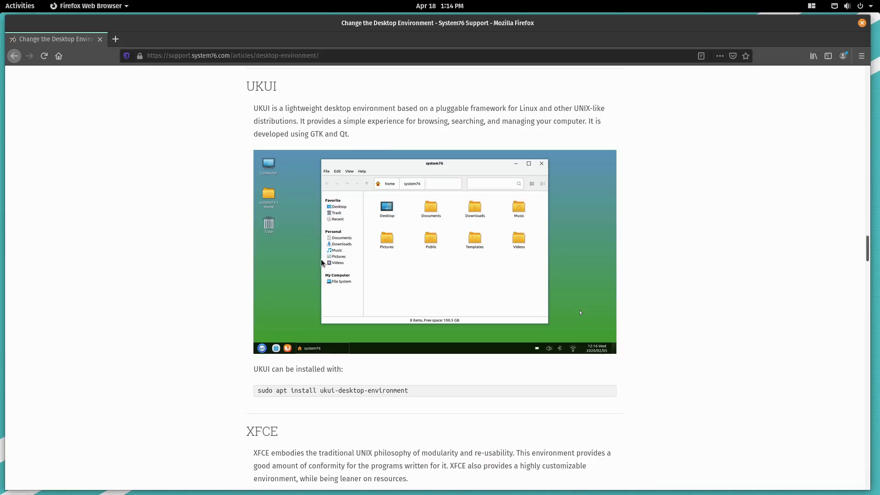
pyautogui.scroll(1, 322, 262)
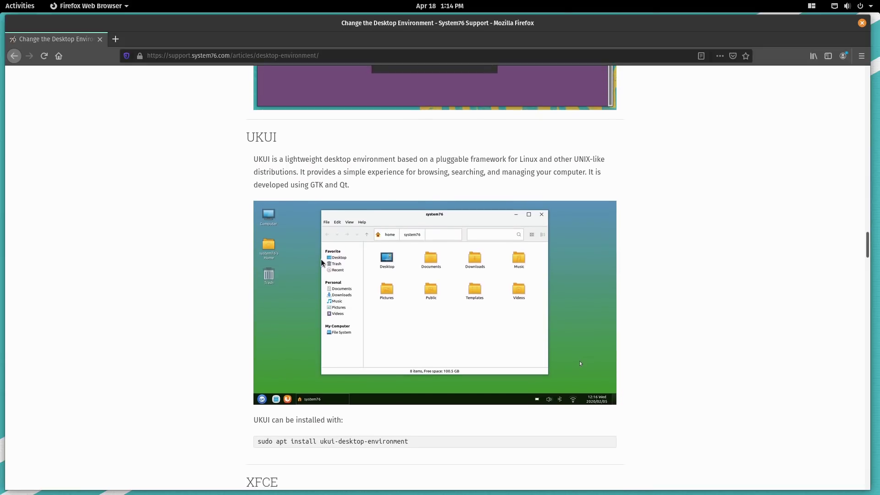
pyautogui.scroll(-2, 322, 262)
pyautogui.scroll(-3, 321, 263)
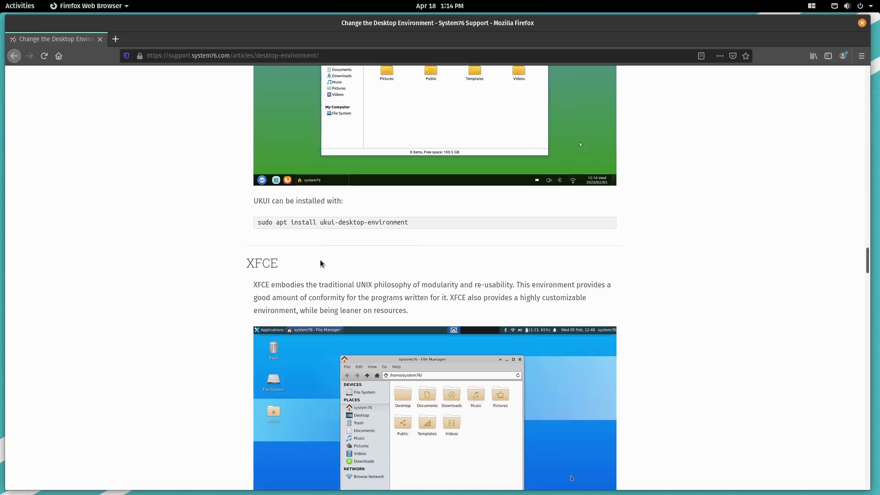
pyautogui.scroll(-3, 322, 263)
# Highlight the xfce4-goodies package in the XFCE install command
pyautogui.scroll(-1, 366, 263)
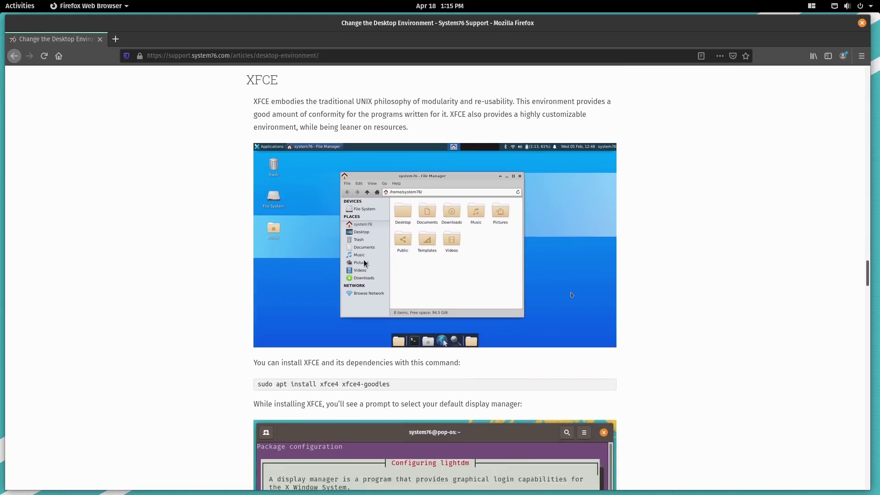
pyautogui.scroll(-1, 365, 262)
pyautogui.moveTo(323, 344); pyautogui.dragTo(332, 345)
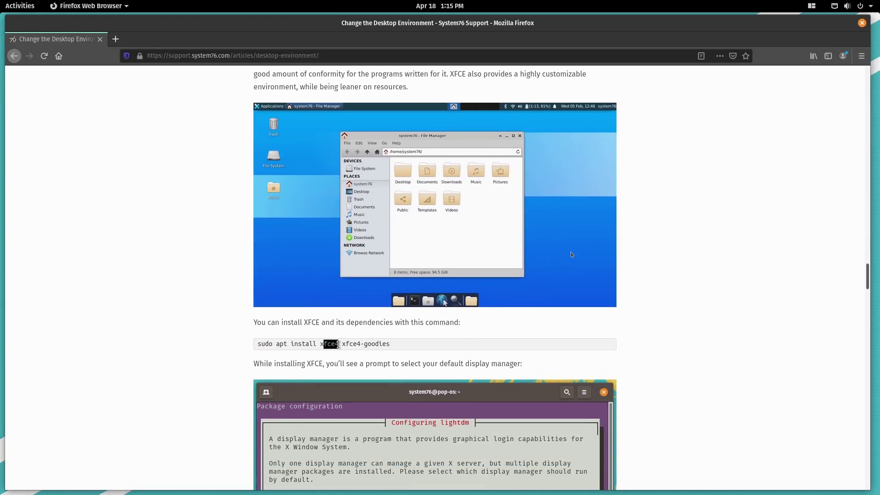
pyautogui.moveTo(346, 345); pyautogui.dragTo(379, 353)
# Browse the LXDE, LXQt and Troubleshooting sections, then return to the XFCE command
pyautogui.scroll(-5, 380, 353)
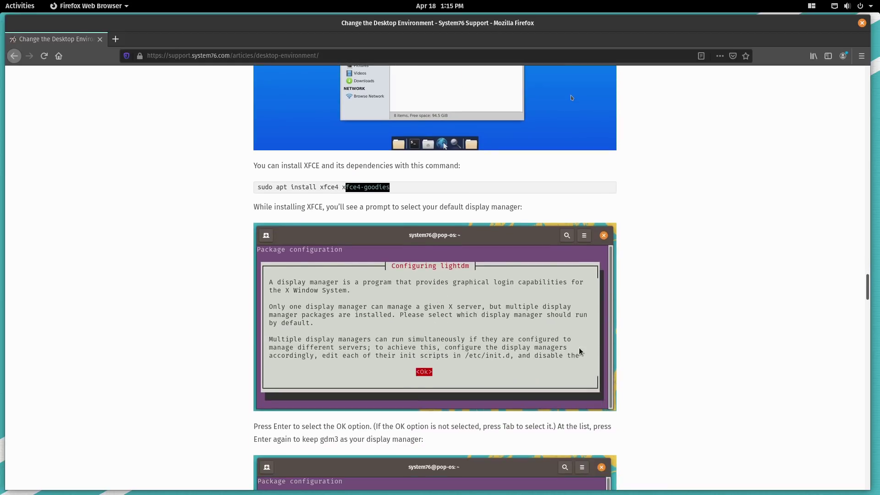
pyautogui.scroll(-2, 580, 348)
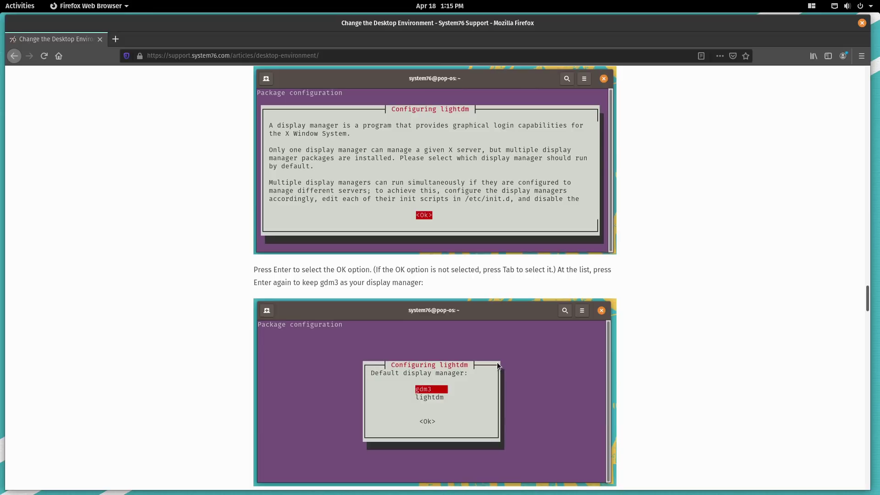
pyautogui.scroll(2, 435, 275)
pyautogui.scroll(-3, 462, 345)
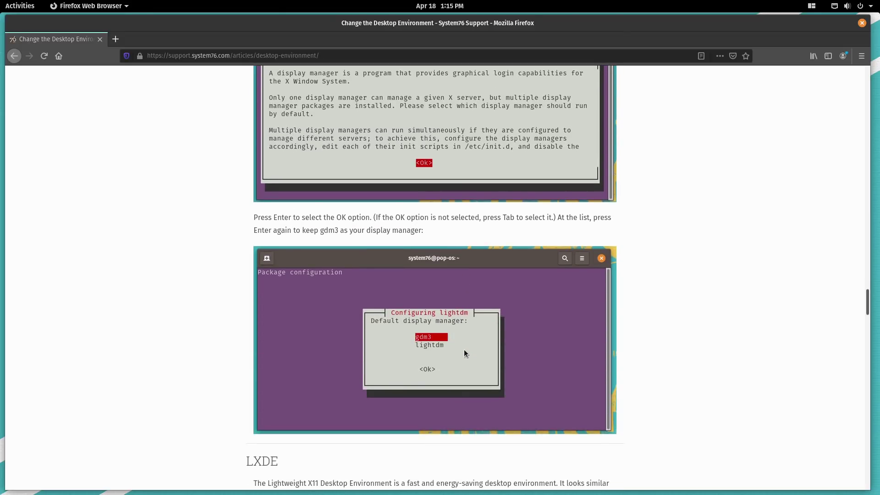
pyautogui.scroll(-5, 478, 368)
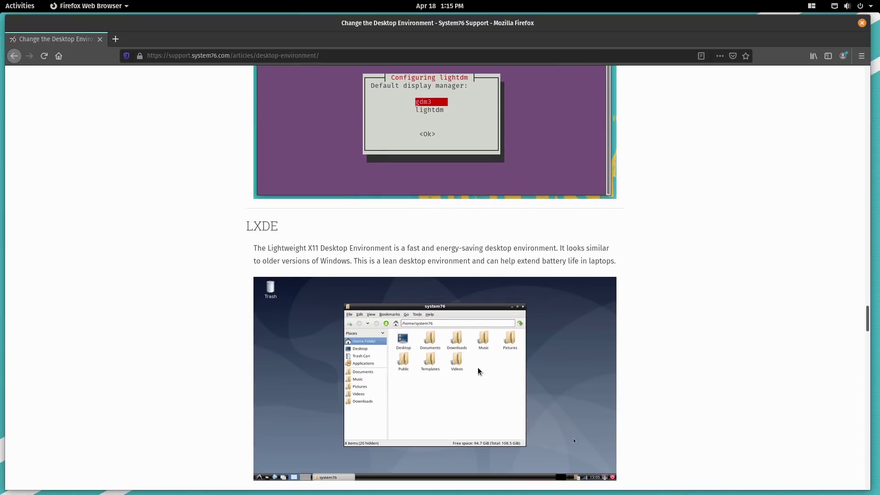
pyautogui.scroll(5, 477, 369)
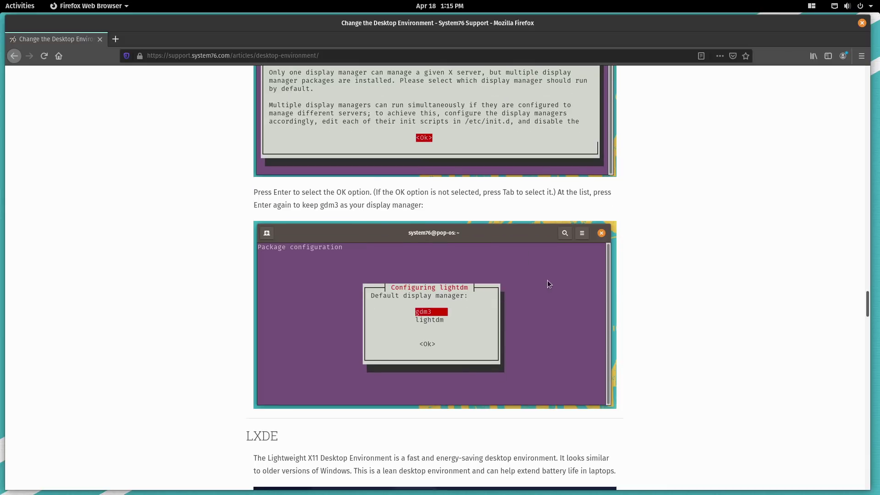
pyautogui.scroll(3, 548, 279)
pyautogui.scroll(-4, 549, 285)
pyautogui.scroll(-17, 549, 287)
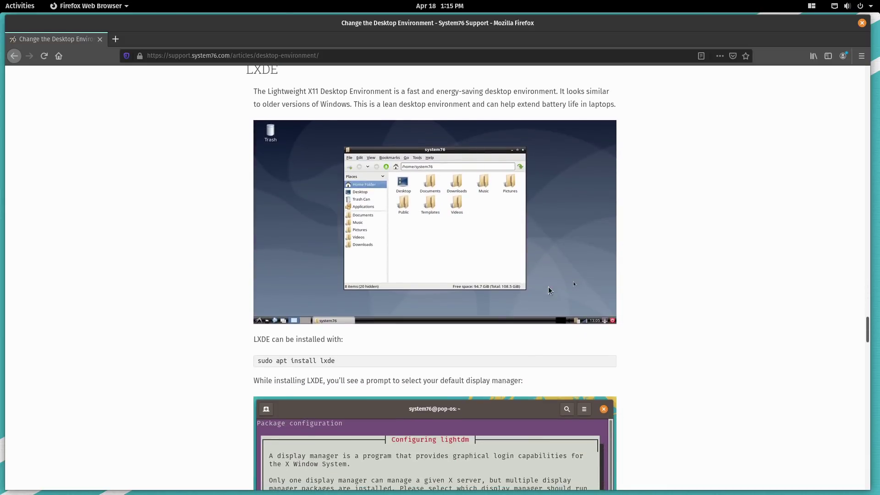
pyautogui.scroll(-8, 548, 286)
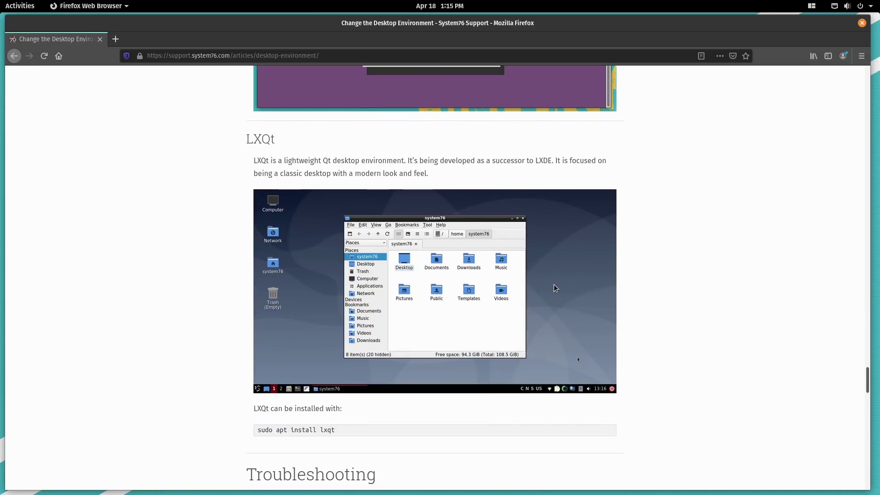
pyautogui.scroll(-8, 307, 242)
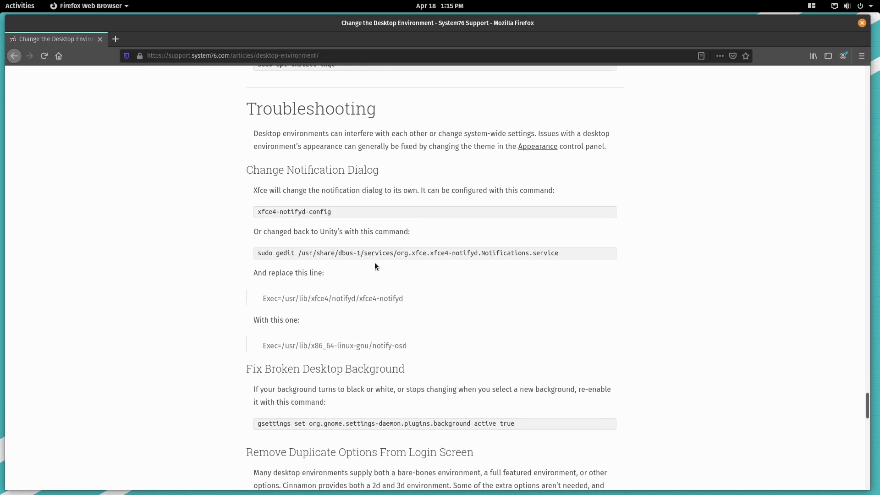
pyautogui.scroll(20, 375, 265)
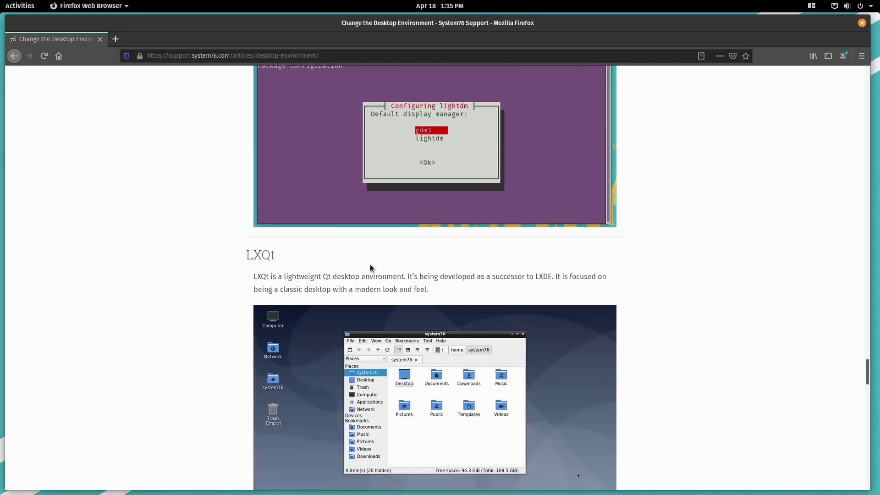
pyautogui.scroll(20, 370, 267)
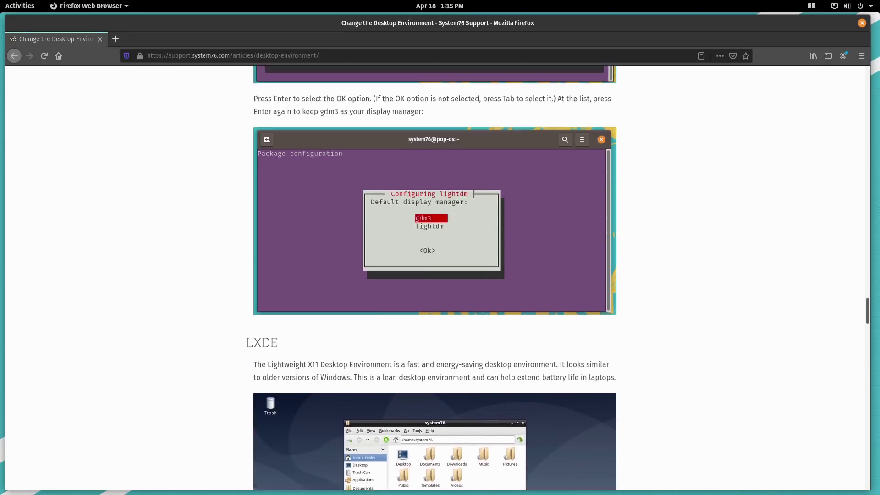
pyautogui.scroll(5, 369, 267)
pyautogui.scroll(-6, 371, 275)
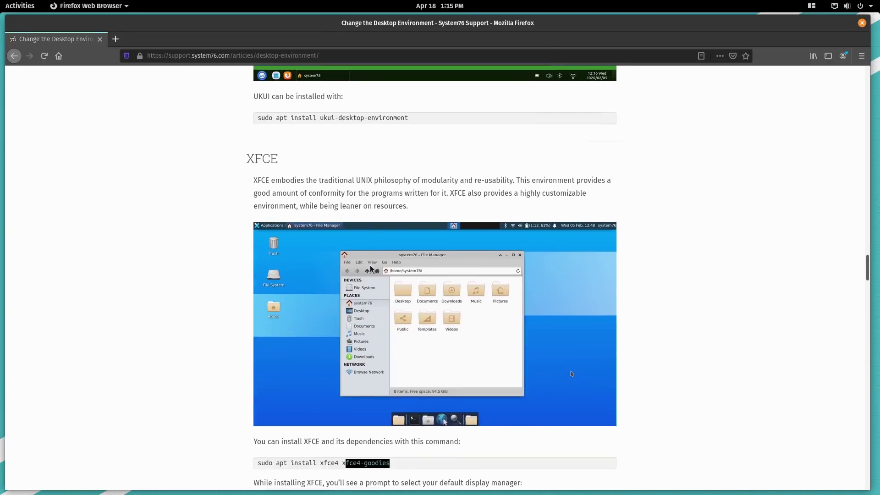
# Copy 'sudo apt install xfce4 xfce4-goodies' and paste it into a new Terminal window
pyautogui.tripleClick(379, 370)
pyautogui.hotkey('ctrl', 'c')
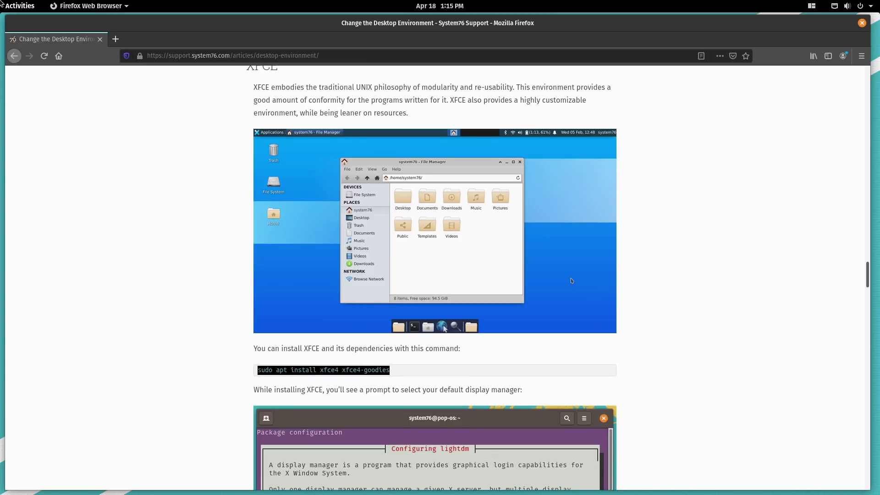
pyautogui.click(20, 5)
pyautogui.click(23, 266)
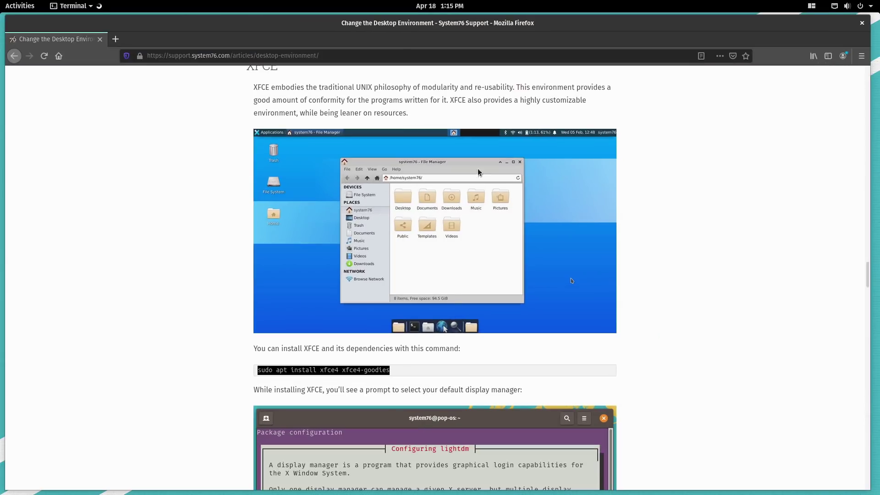
pyautogui.hotkey('ctrl', 'shift', 'v')
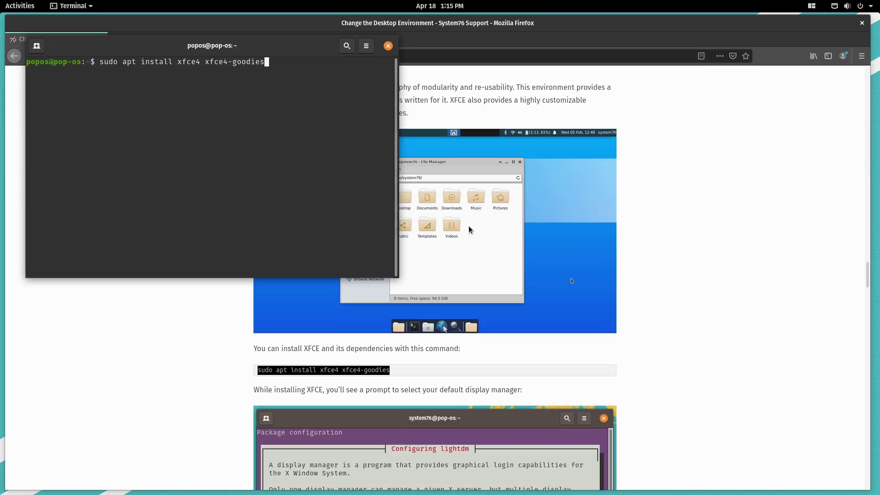
# Run the XFCE install with the sudo password and confirm installing the 130 packages
pyautogui.press('Return')
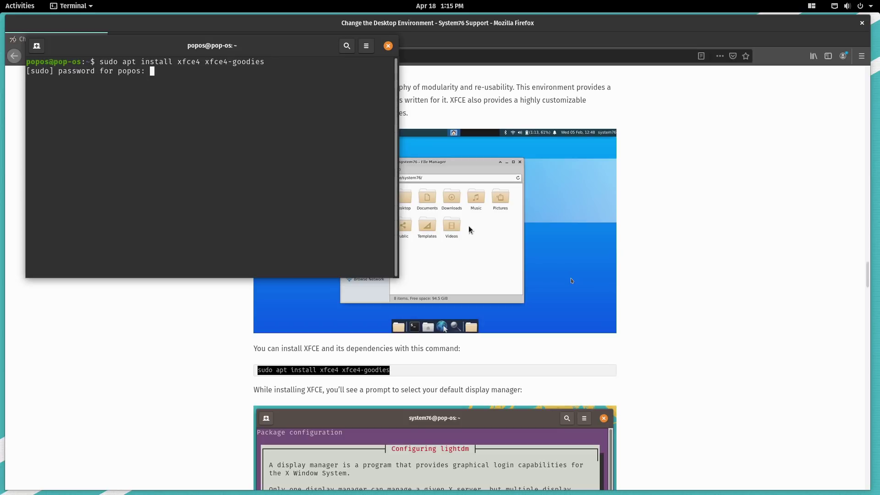
pyautogui.press('Return')
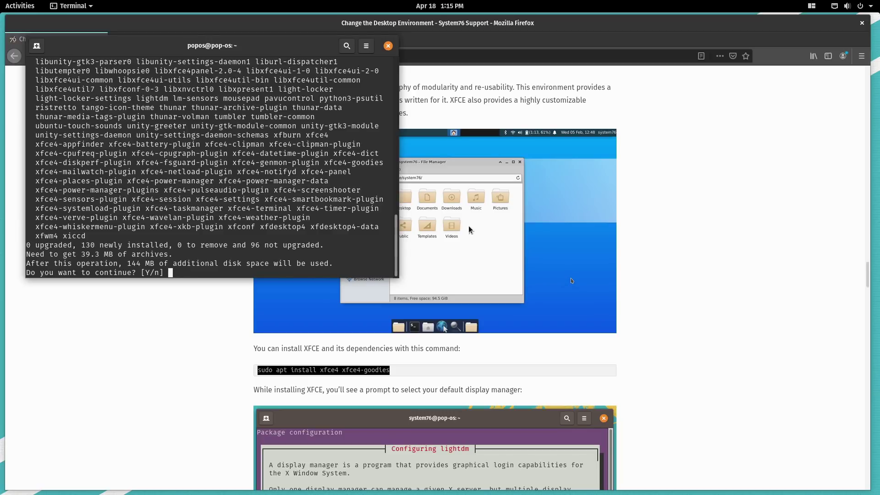
pyautogui.write('y')
pyautogui.press('Return')
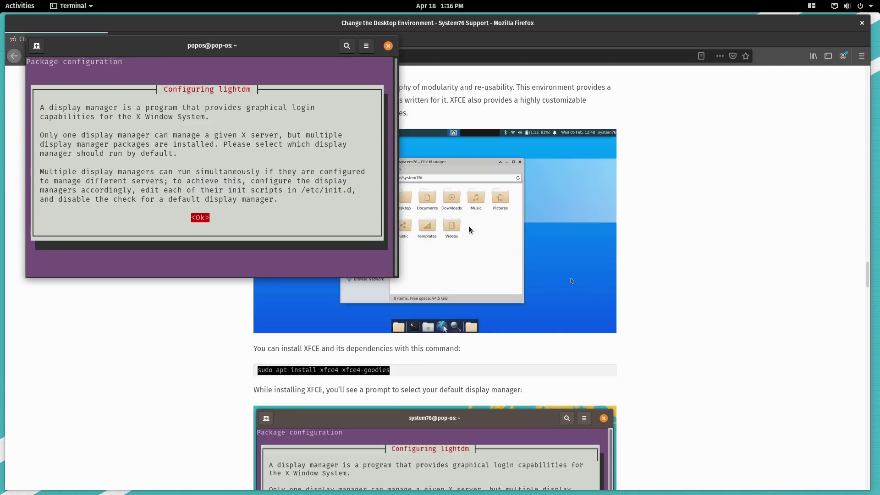
# Dismiss the lightdm notice, keep gdm3 as default display manager, then enter sudo reboot
pyautogui.press('Return')
pyautogui.press('Down')
pyautogui.press('Up')
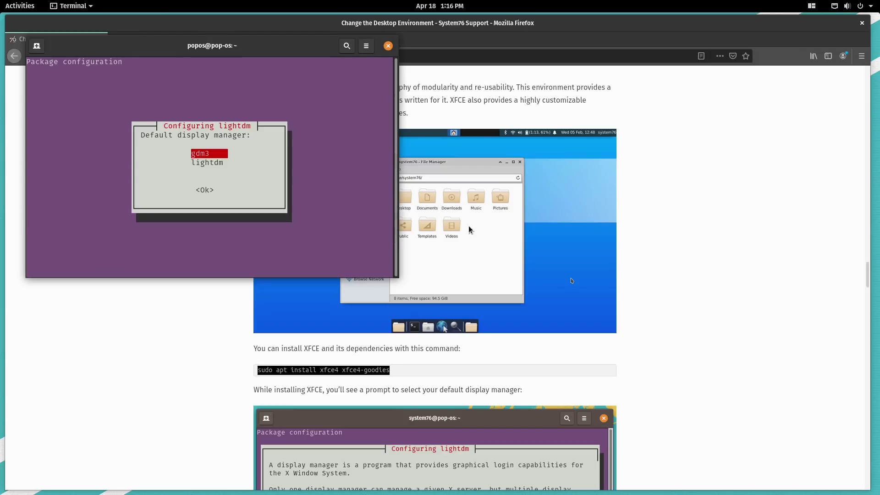
pyautogui.press('Down')
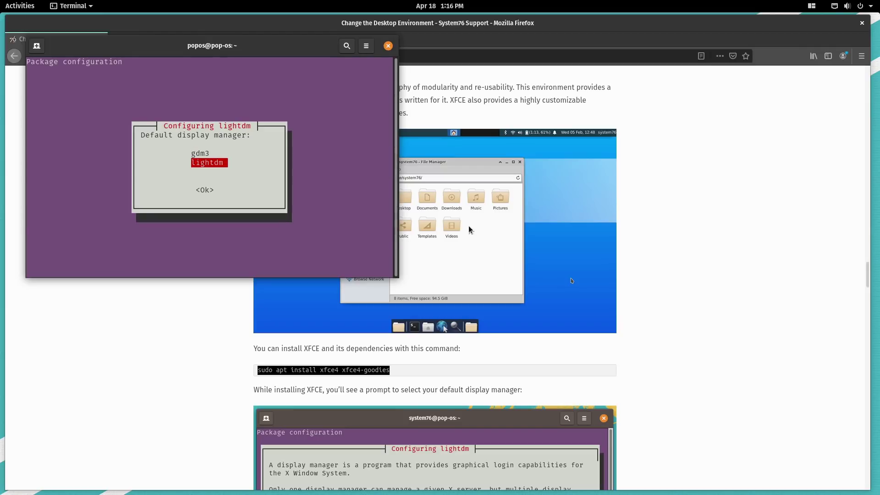
pyautogui.press('Up')
pyautogui.press('Return')
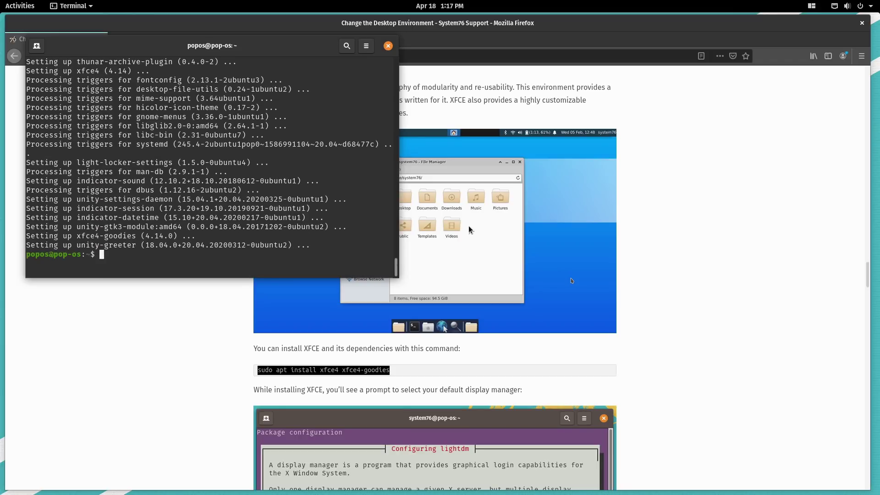
pyautogui.write('sudo reboot')
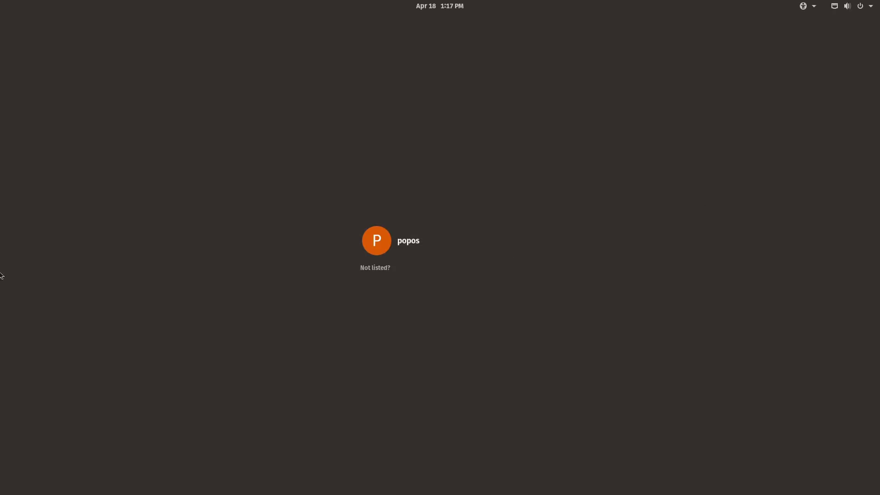
# Select the user account on the login screen to bring up the password prompt
pyautogui.click(425, 249)
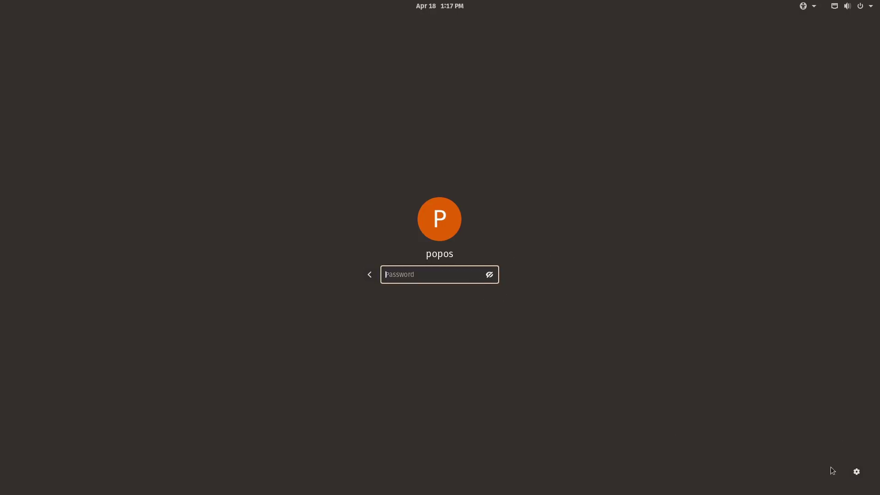
# Choose Xfce Session from the session list and sign in with the account password
pyautogui.click(858, 474)
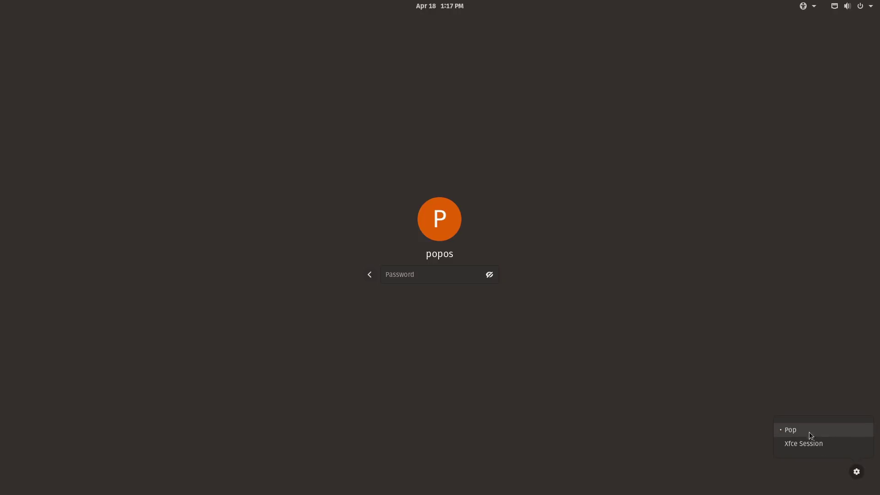
pyautogui.click(813, 443)
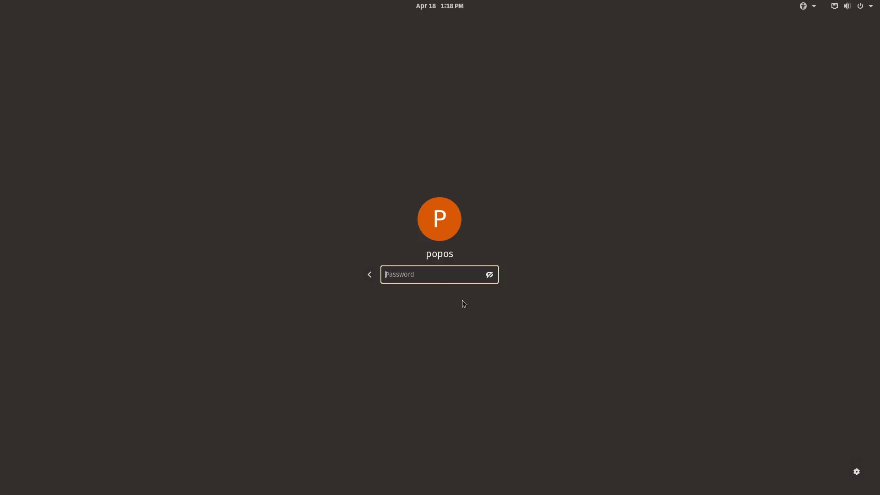
pyautogui.write('•••')
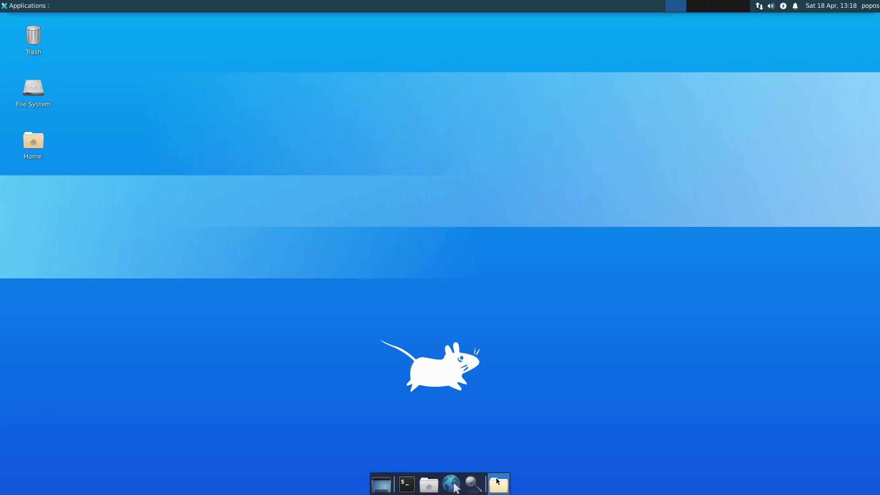
# Launch Terminal Emulator from the Applications menu, then close it
pyautogui.press('shift')
pyautogui.press('shift')
pyautogui.press('shift')
pyautogui.press('shift')
pyautogui.press('shift')
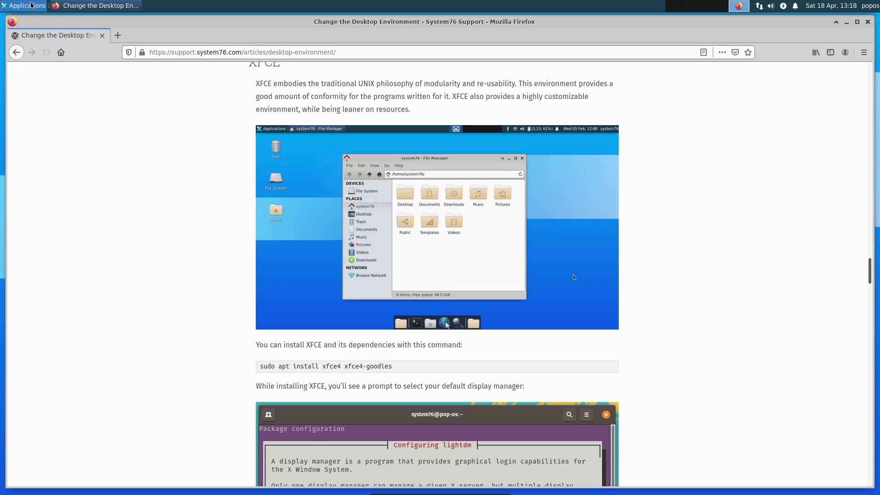
pyautogui.click(31, 5)
pyautogui.click(38, 31)
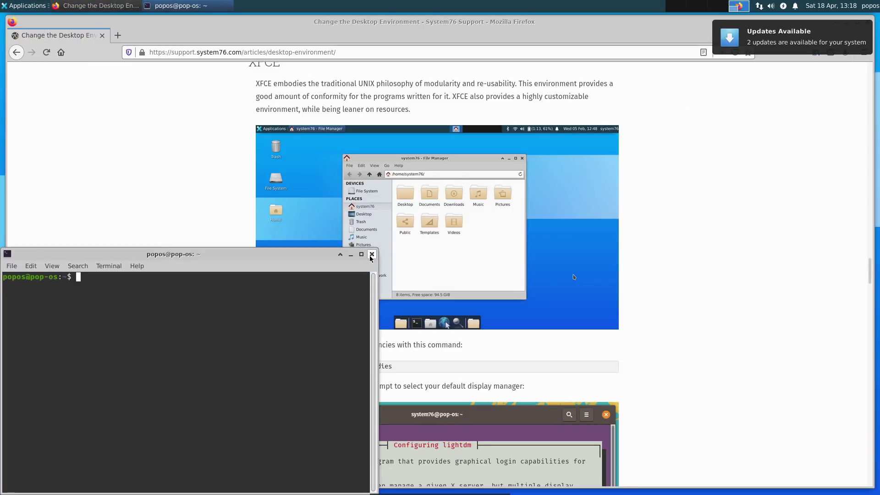
pyautogui.click(371, 255)
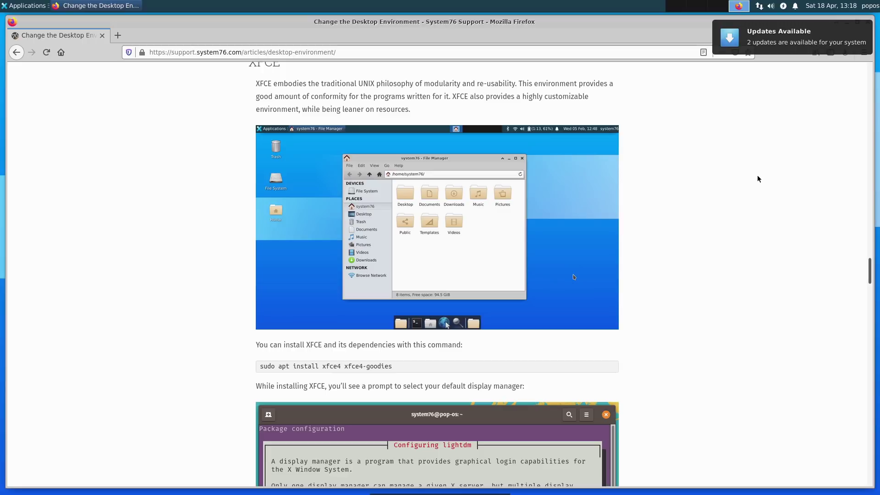
# Close the Firefox window showing the System76 support page
pyautogui.click(207, 52)
pyautogui.click(81, 161)
pyautogui.click(867, 22)
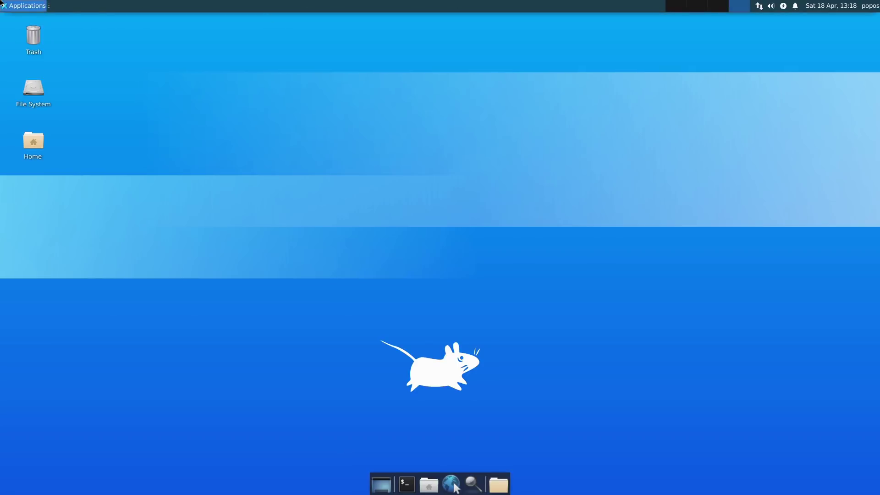
pyautogui.click(25, 5)
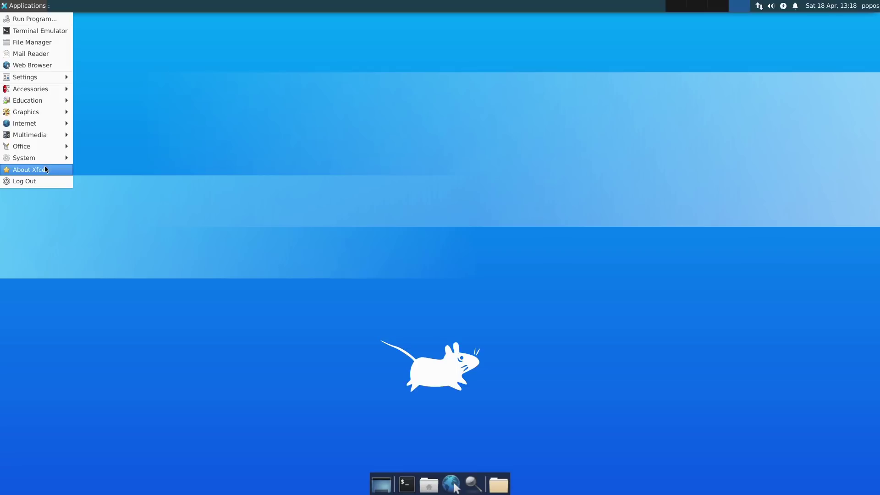
# In Settings Manager's Appearance, try several styles and settle on Greybird-dark
pyautogui.moveTo(31, 78)
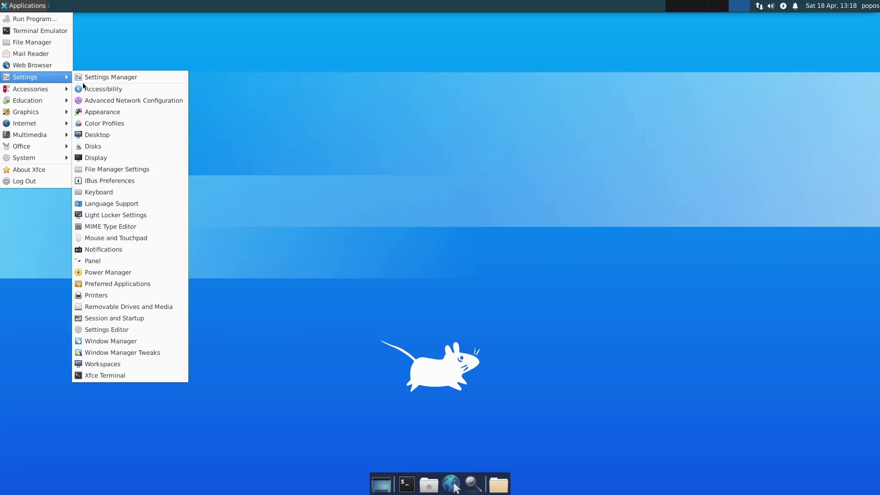
pyautogui.click(113, 79)
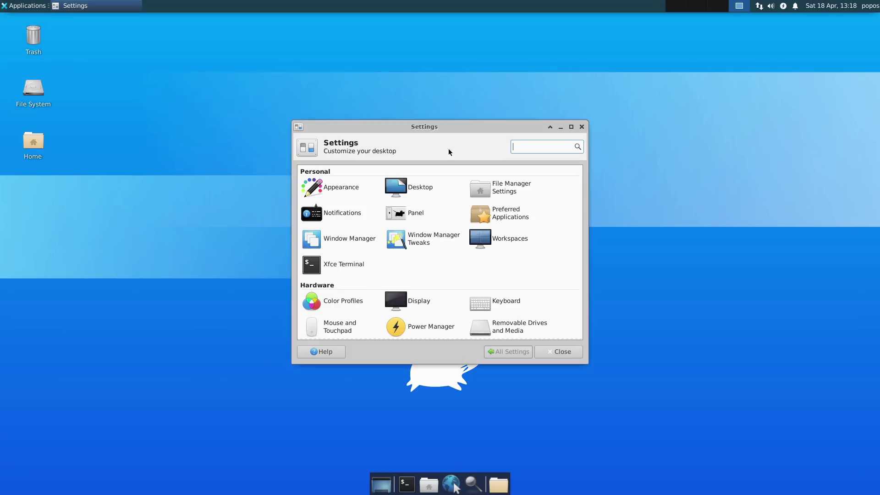
pyautogui.click(321, 187)
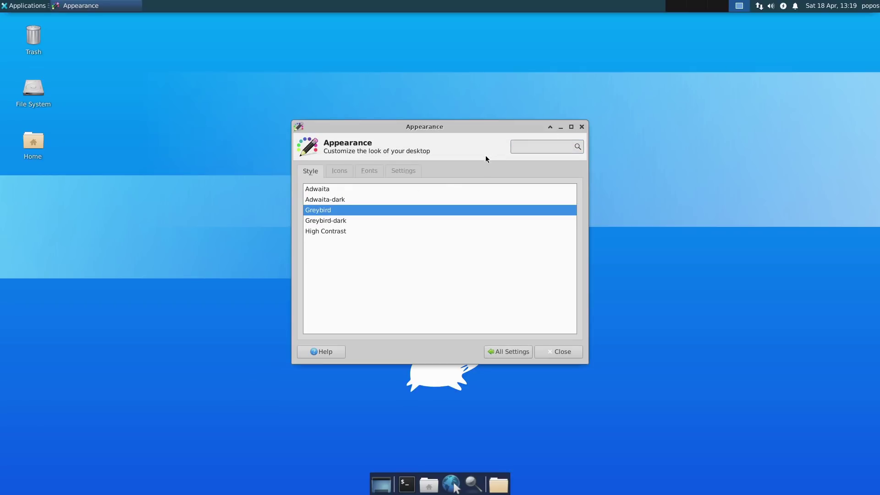
pyautogui.click(341, 230)
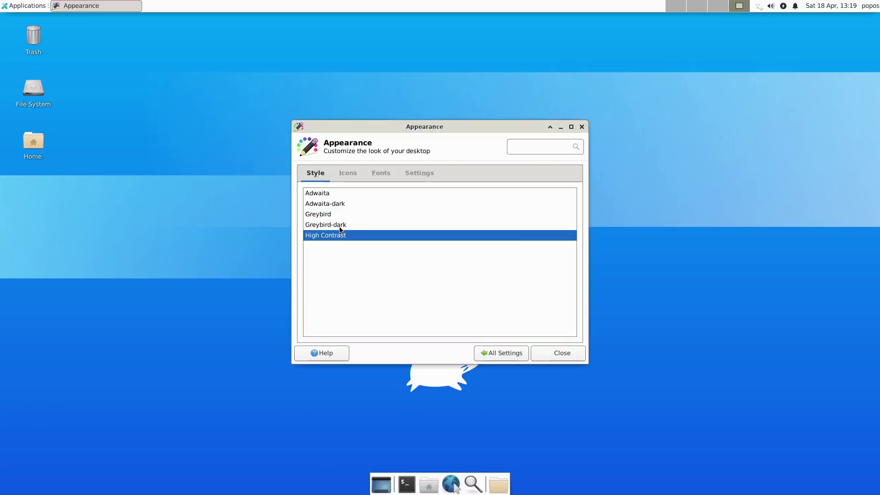
pyautogui.press('Up')
pyautogui.click(336, 201)
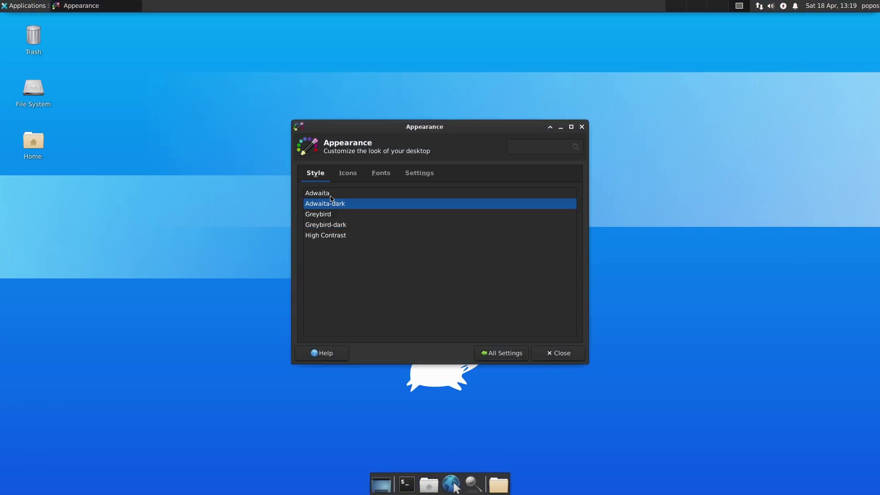
pyautogui.click(330, 196)
pyautogui.click(321, 204)
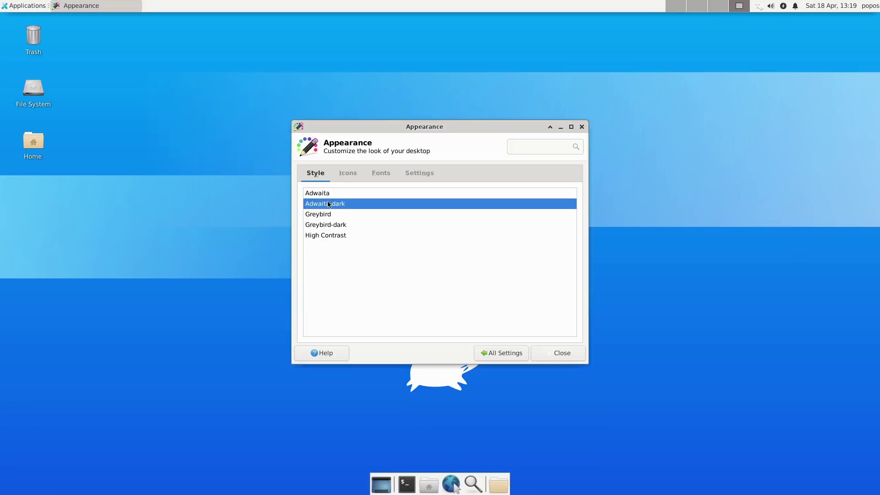
pyautogui.click(324, 216)
pyautogui.click(326, 223)
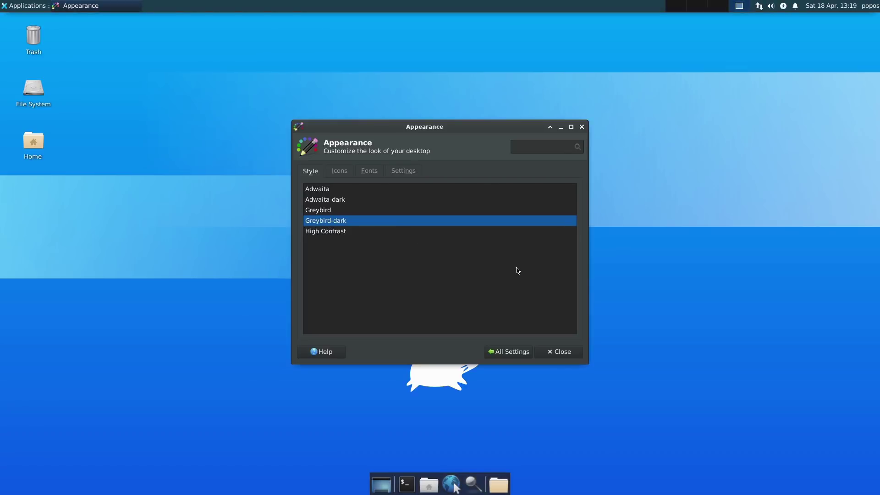
# Apply the Pop icon theme
pyautogui.click(338, 177)
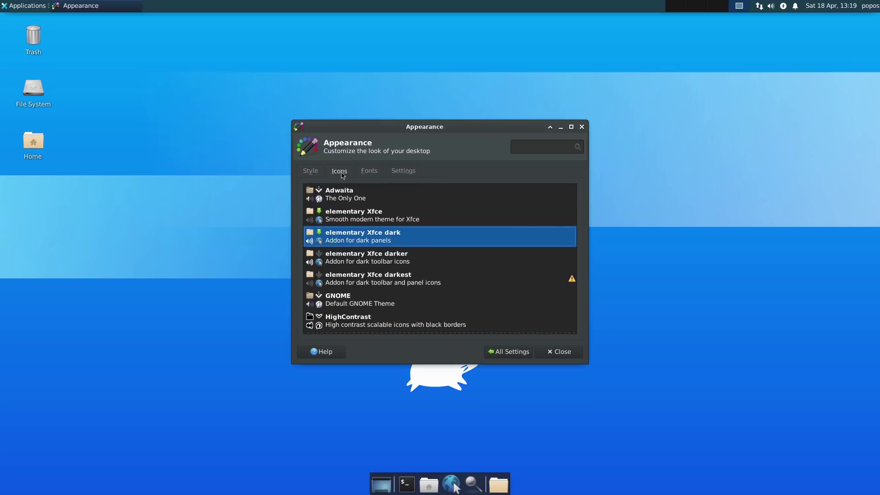
pyautogui.scroll(-5, 476, 270)
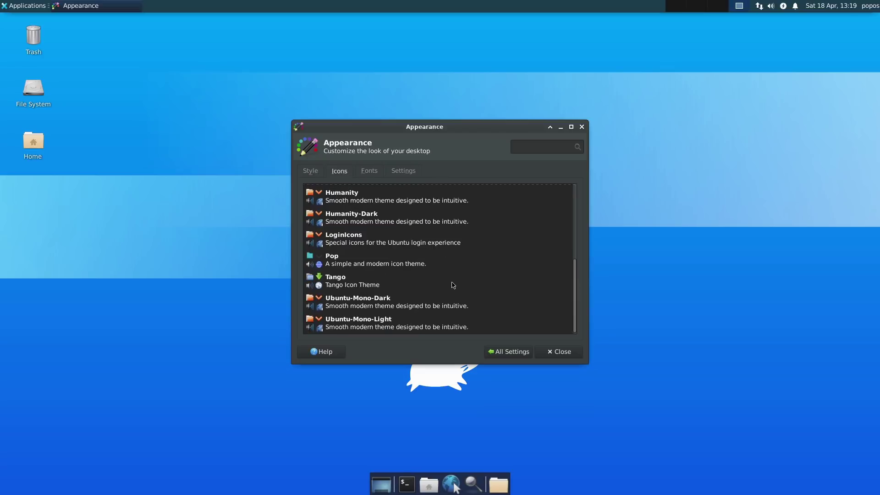
pyautogui.click(383, 266)
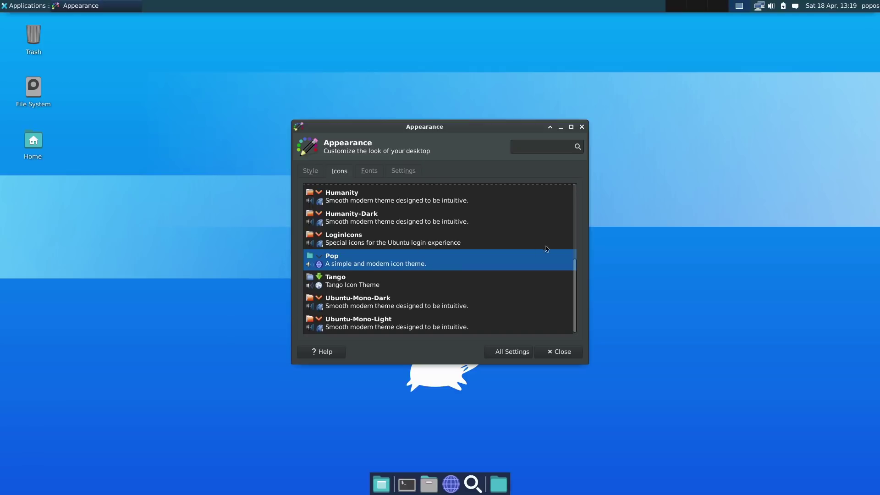
pyautogui.scroll(3, 403, 252)
pyautogui.scroll(3, 401, 246)
# Review the Fonts and Settings tabs, keep toolbar style as Icons, and close Appearance
pyautogui.click(370, 172)
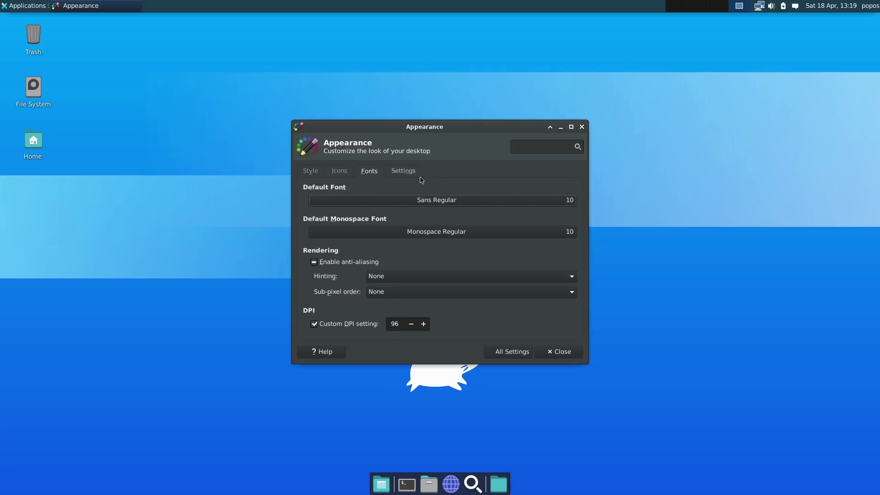
pyautogui.click(411, 173)
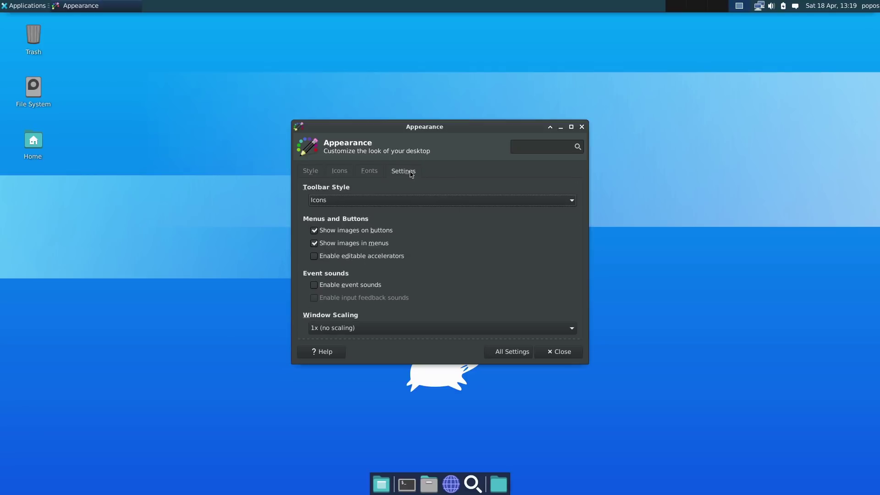
pyautogui.click(343, 201)
pyautogui.click(343, 201)
pyautogui.click(311, 171)
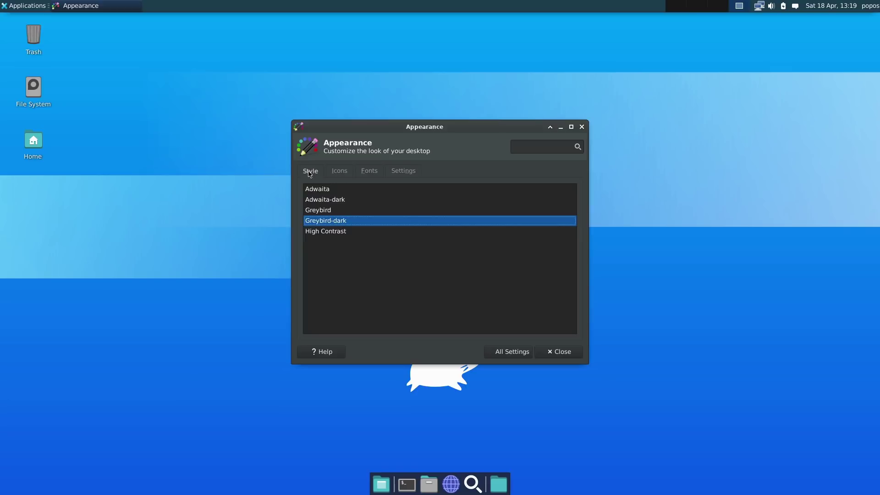
pyautogui.click(561, 353)
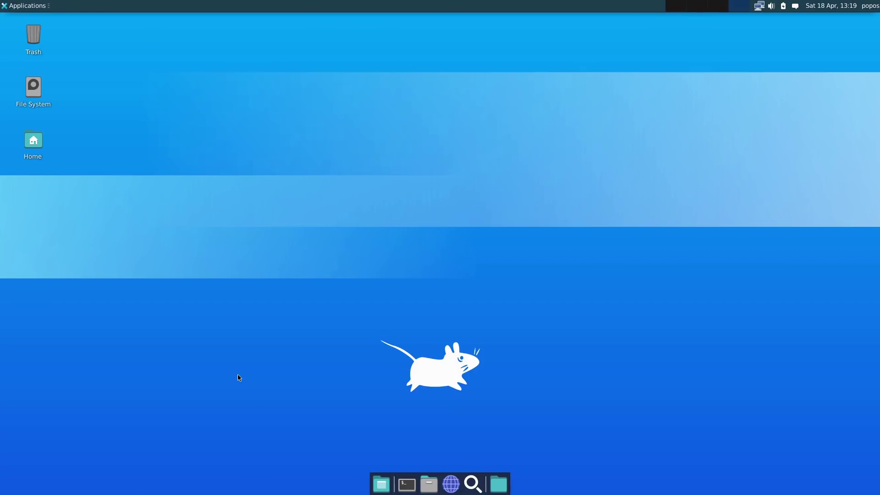
pyautogui.rightClick(183, 6)
pyautogui.moveTo(225, 66)
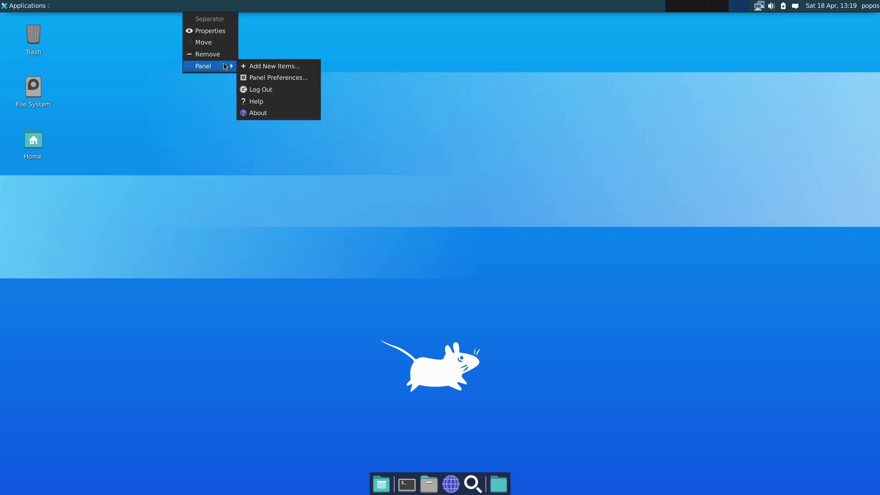
pyautogui.click(444, 38)
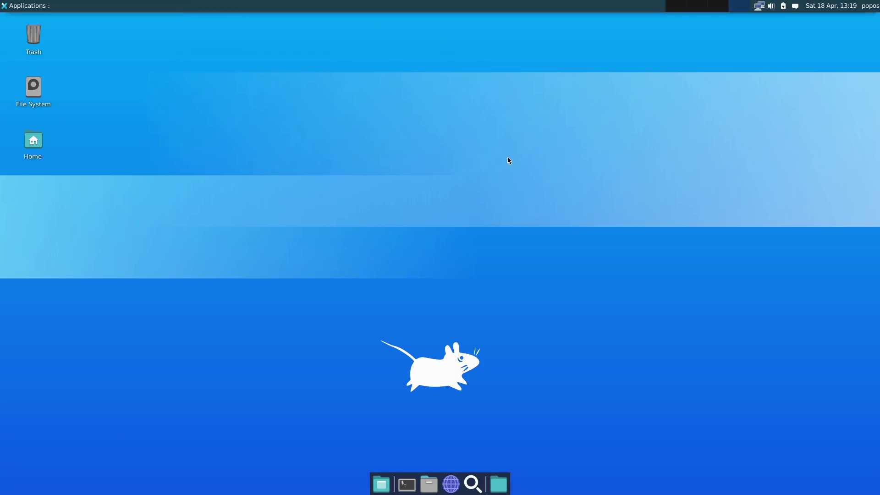